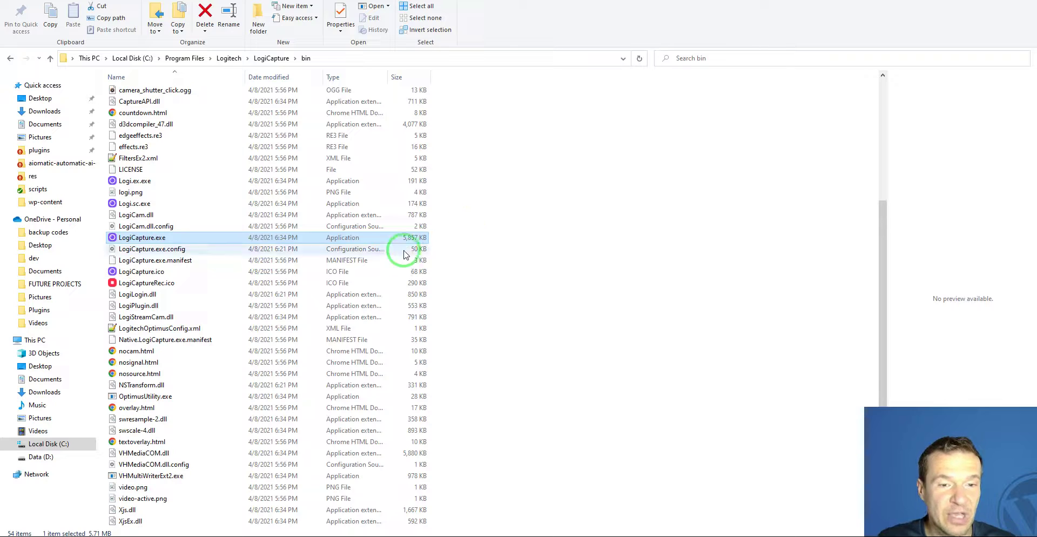
Launch LogiCapture.exe, review the sources listed for Source 1, then return to File Explorer
double_click(251, 238)
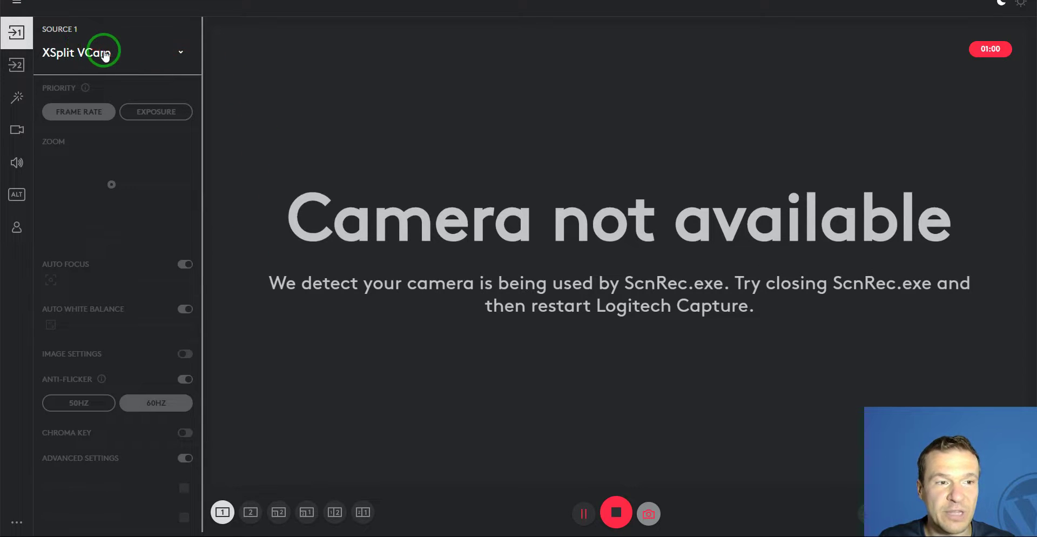
left_click(84, 51)
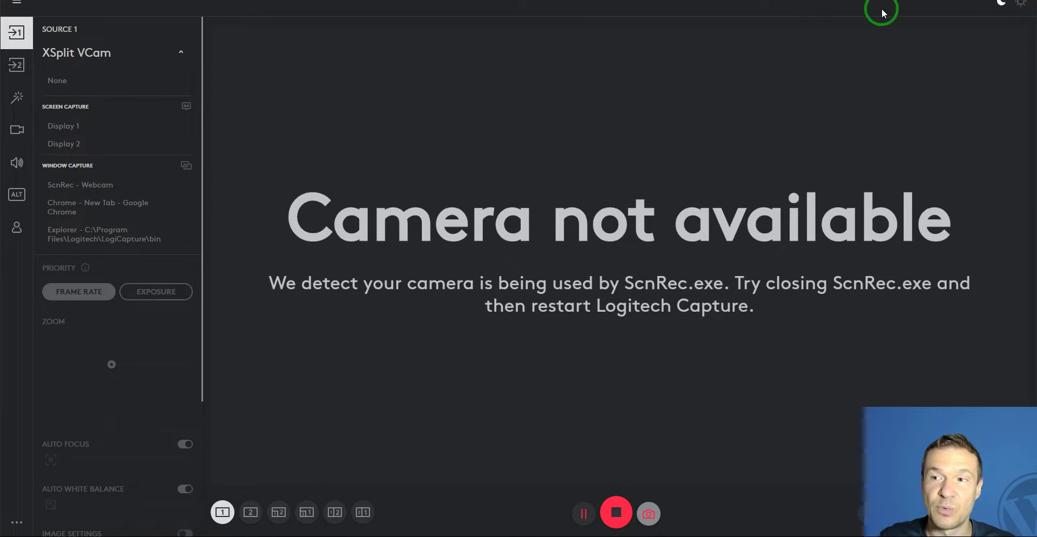
key("alt+Tab")
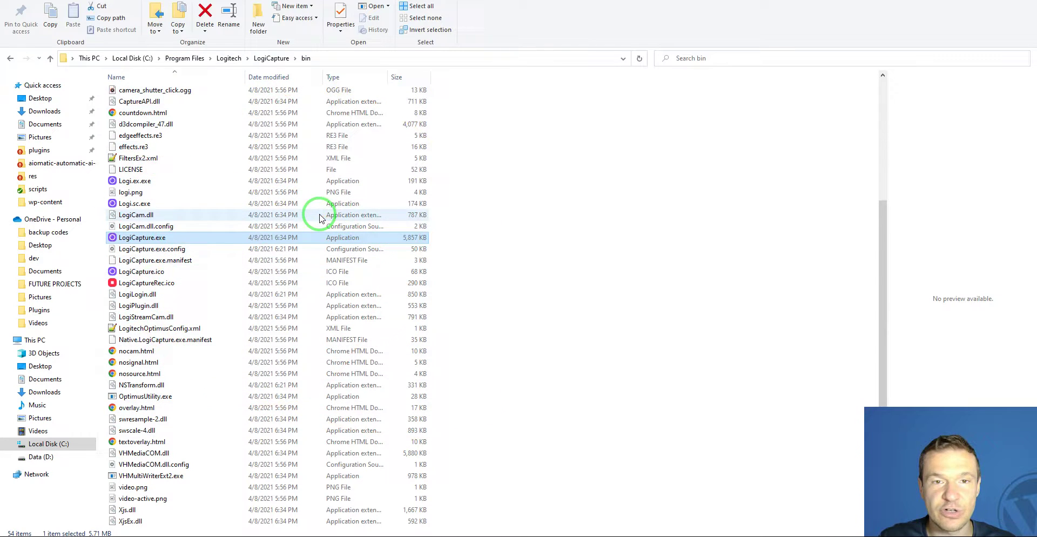
Duplicate LogiCapture.exe.config as 'LogiCapture.exe - Copy.config' in the bin folder, granting administrator permission
left_click(152, 250)
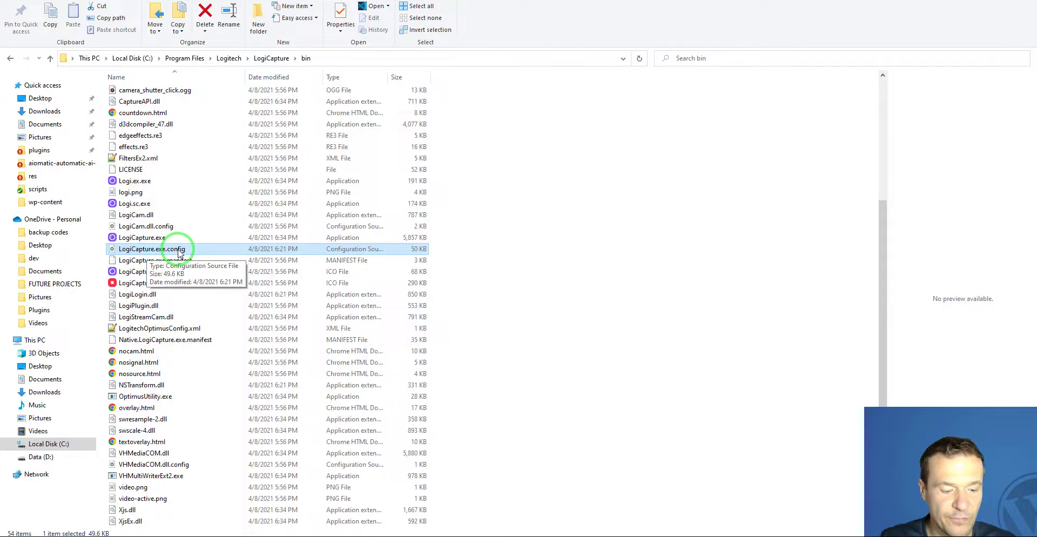
right_click(179, 252)
left_click(219, 474)
right_click(502, 294)
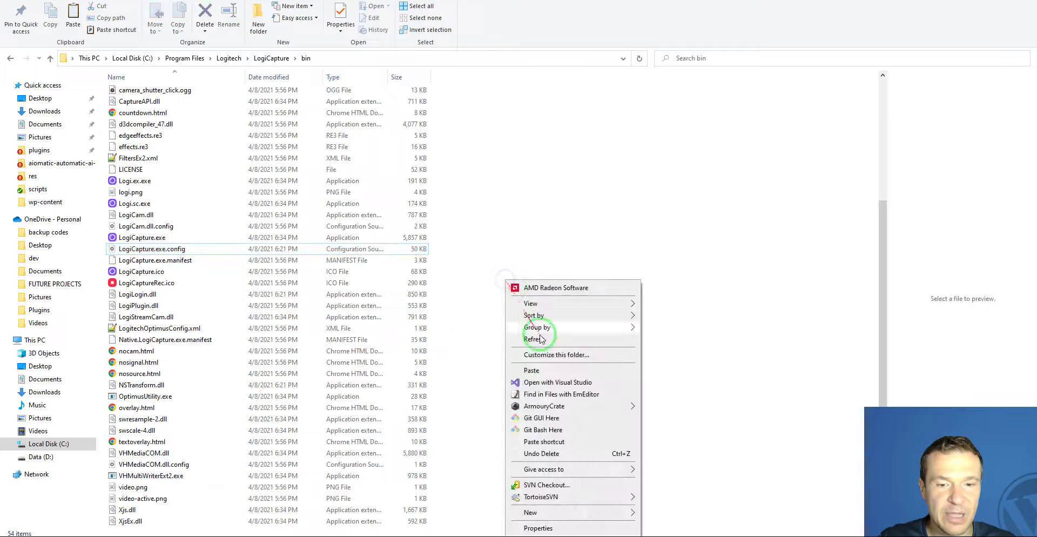
left_click(535, 370)
left_click(485, 190)
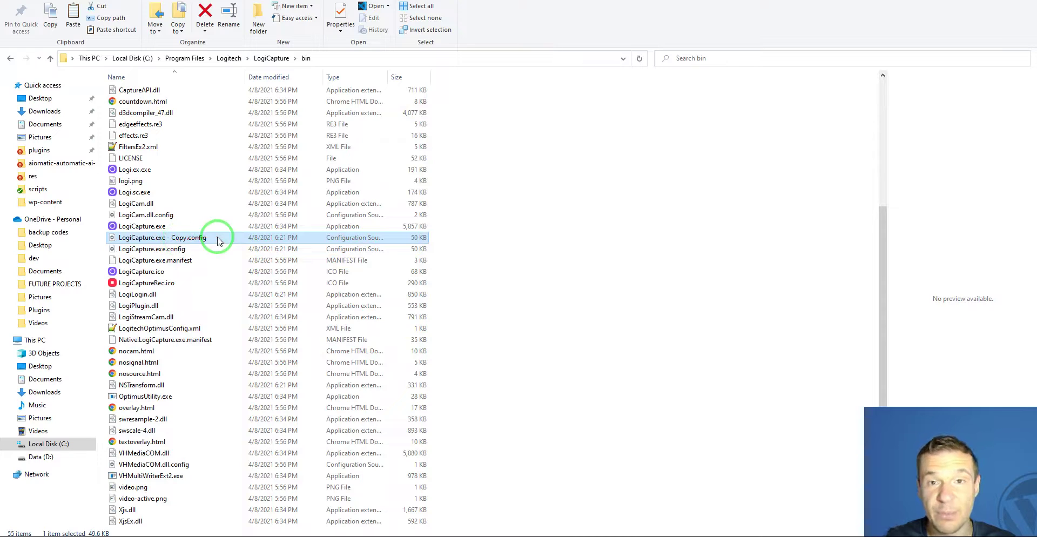
left_click(168, 249)
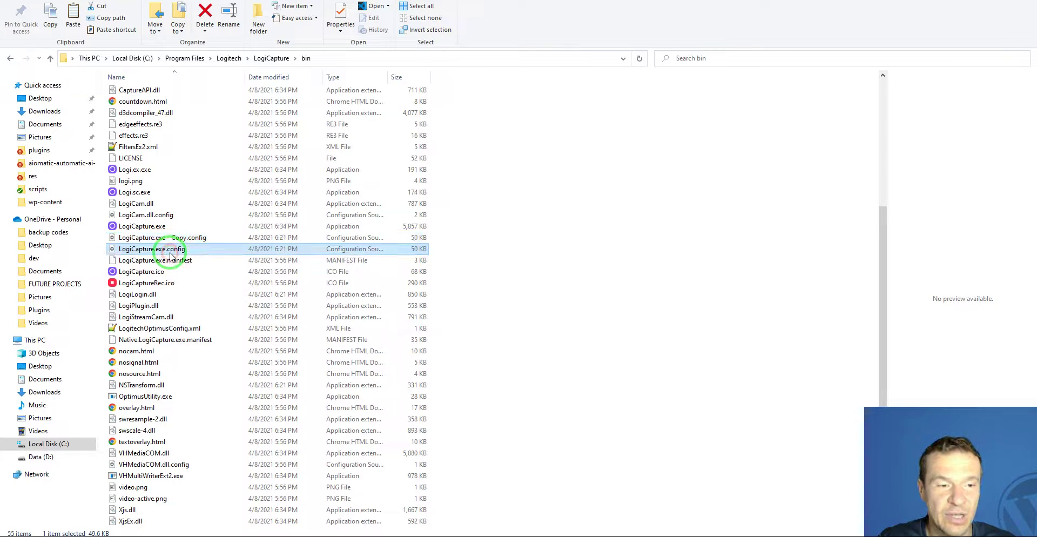
Open LogiCapture.exe.config in Notepad++ and scroll to the C920 device block near line 474
right_click(140, 249)
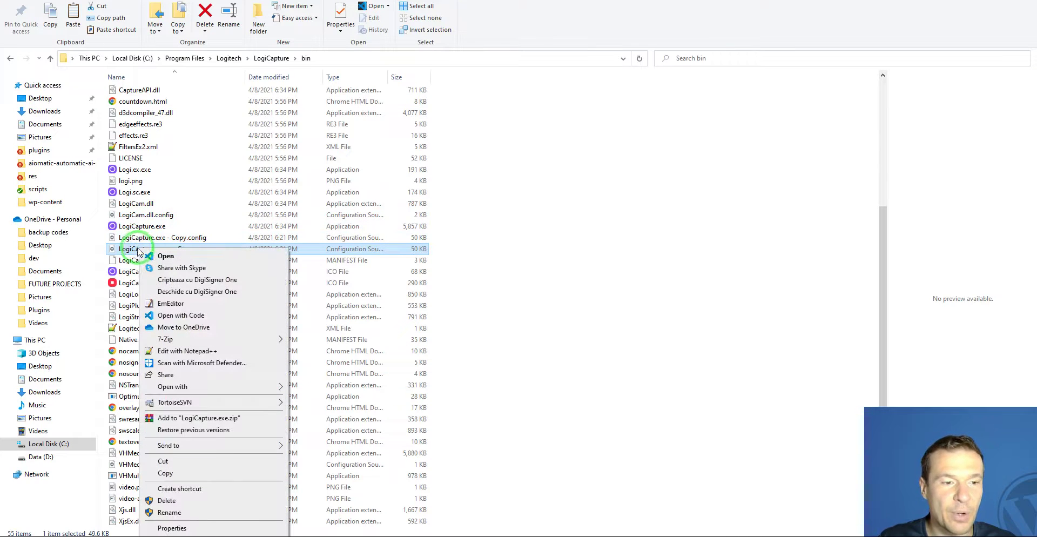
left_click(173, 352)
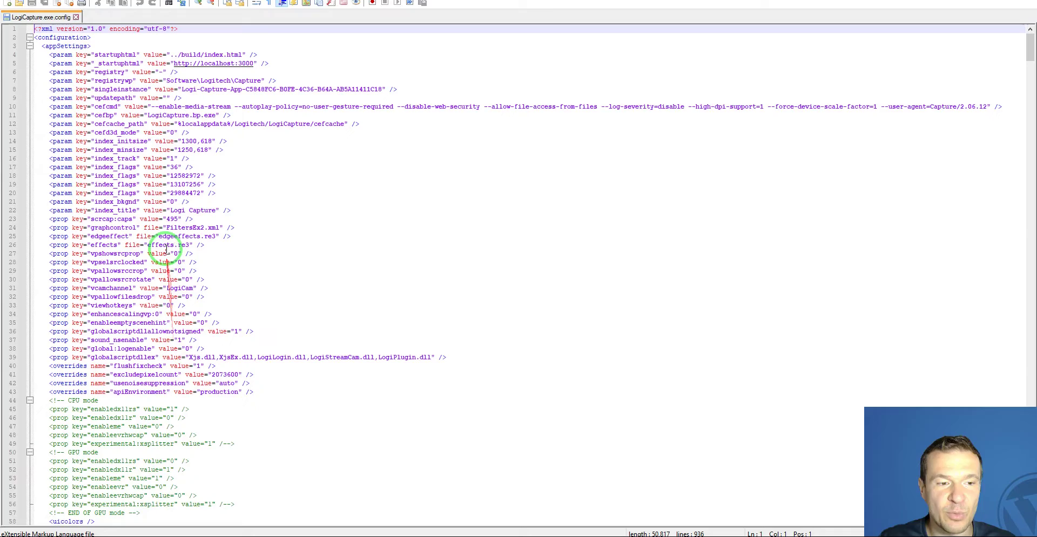
scroll(162, 250, "down", 12)
left_click_drag(1029, 52, 985, 265)
scroll(336, 336, "down", 6)
Select the C920 device block from its opening tag on line 474 to </device> on line 560
double_click(328, 210)
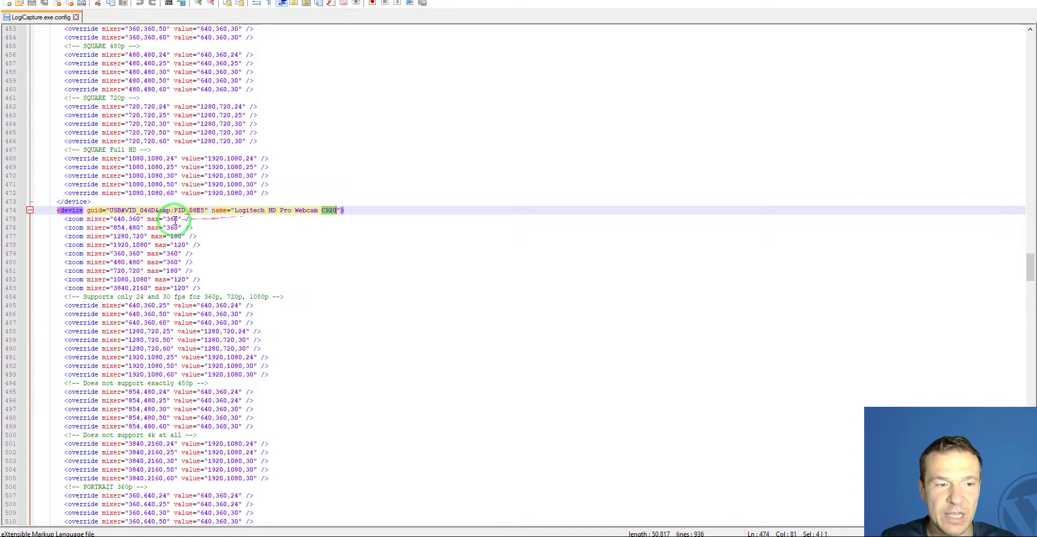
left_click(56, 211)
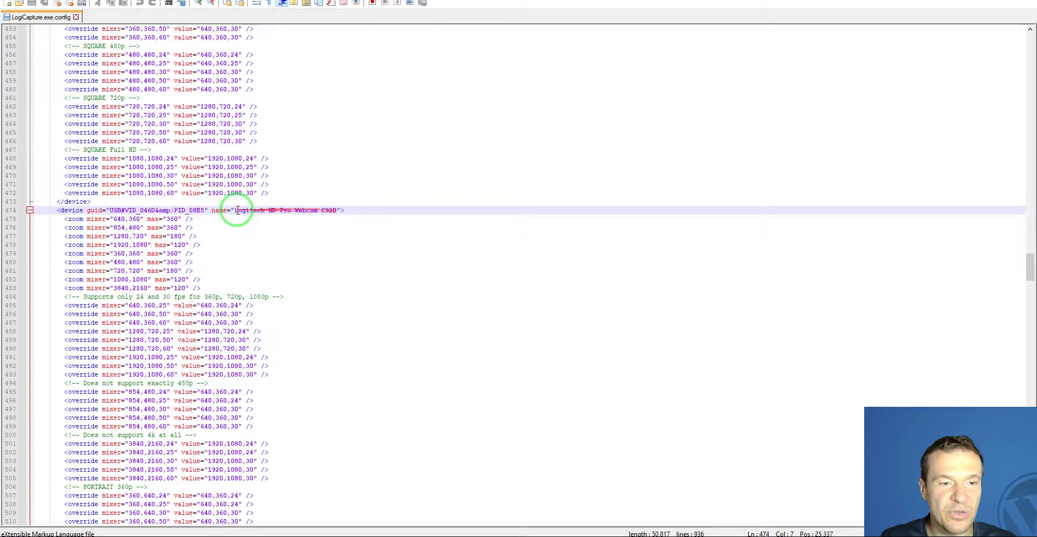
left_click(54, 210)
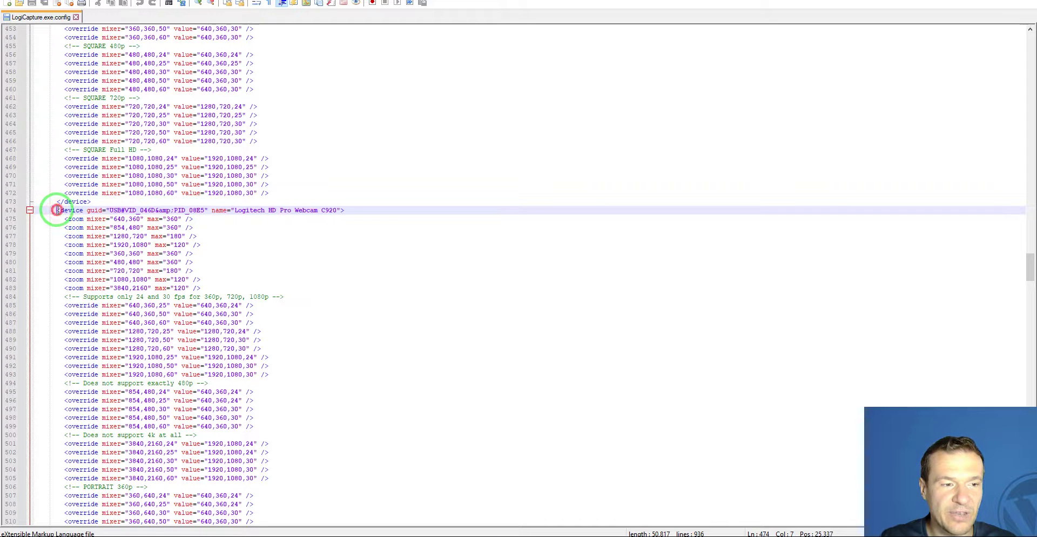
left_click(59, 211)
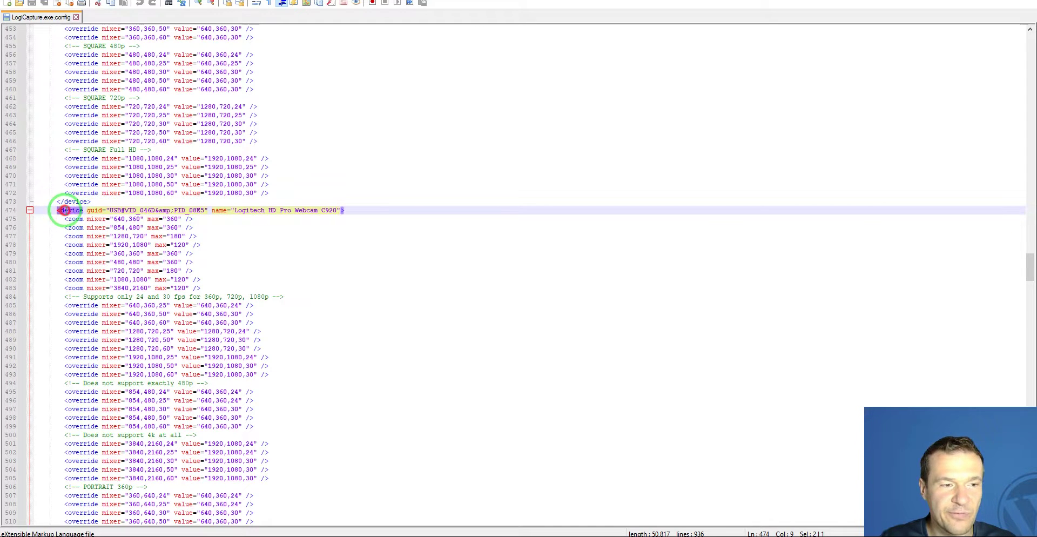
left_click(50, 217)
left_click_drag(58, 211, 106, 210)
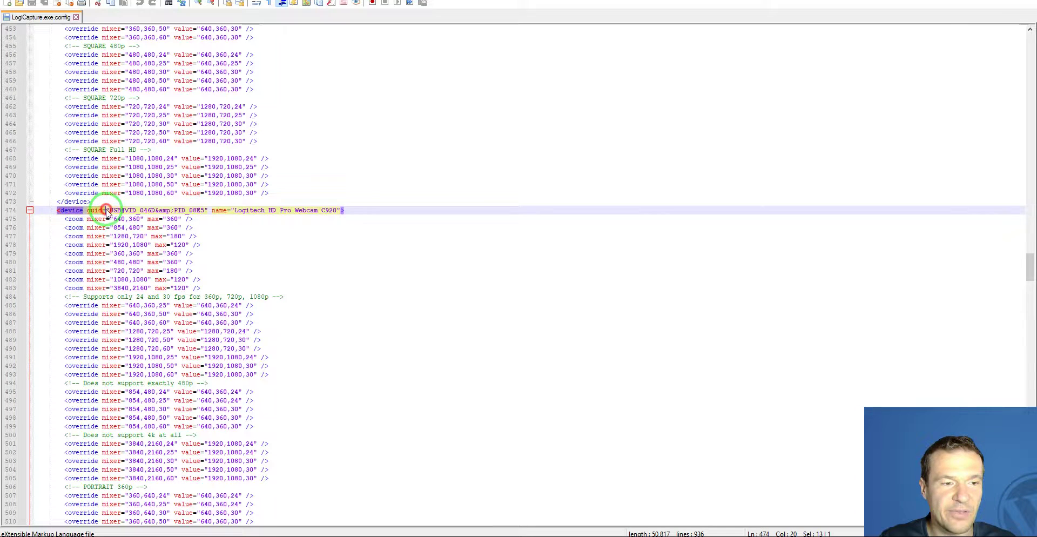
scroll(106, 213, "down", 20)
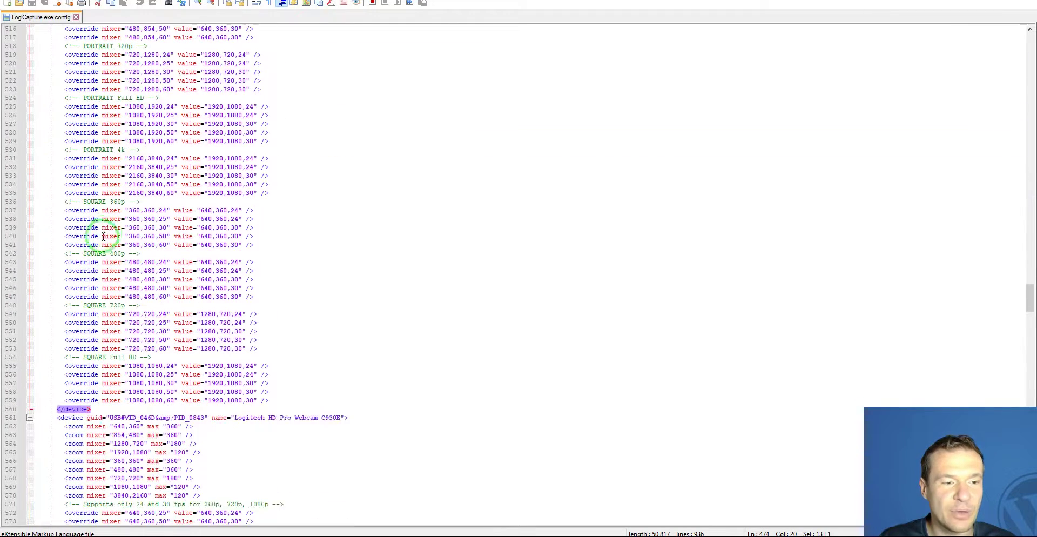
left_click(58, 410, "shift")
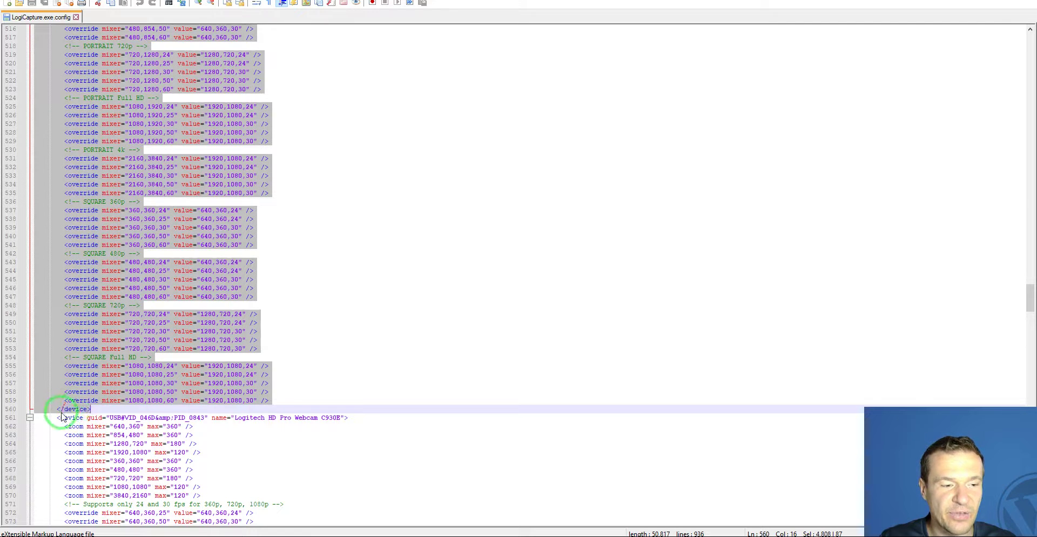
Copy the selected C920 device block to the clipboard
scroll(87, 399, "up", 6)
scroll(89, 396, "up", 11)
right_click(89, 205)
left_click(130, 221)
scroll(116, 276, "down", 10)
scroll(114, 276, "down", 11)
Paste a duplicate C920 device block on a new line 561 after the original's closing tag
left_click(104, 305)
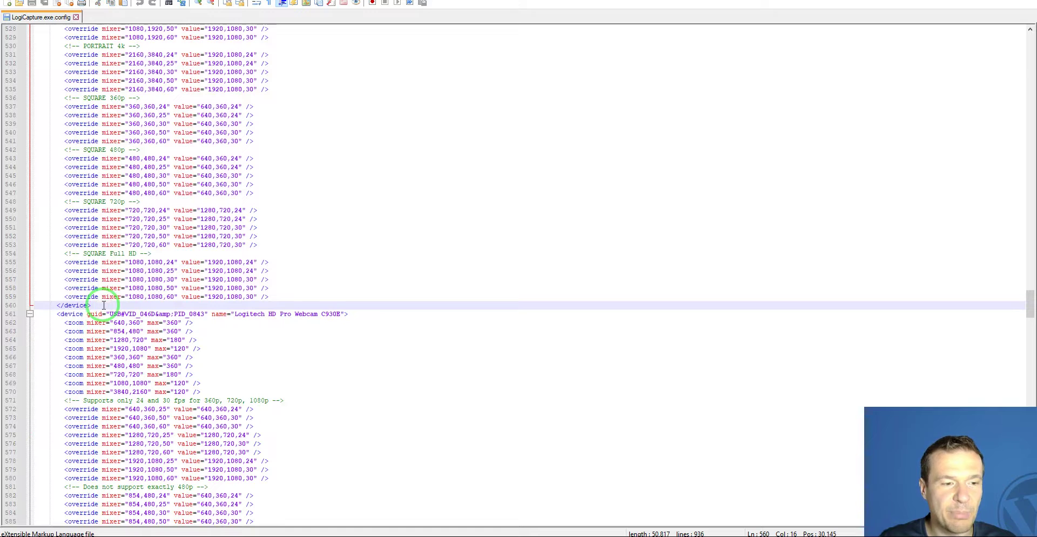
key("Return")
right_click(103, 307)
left_click(129, 115)
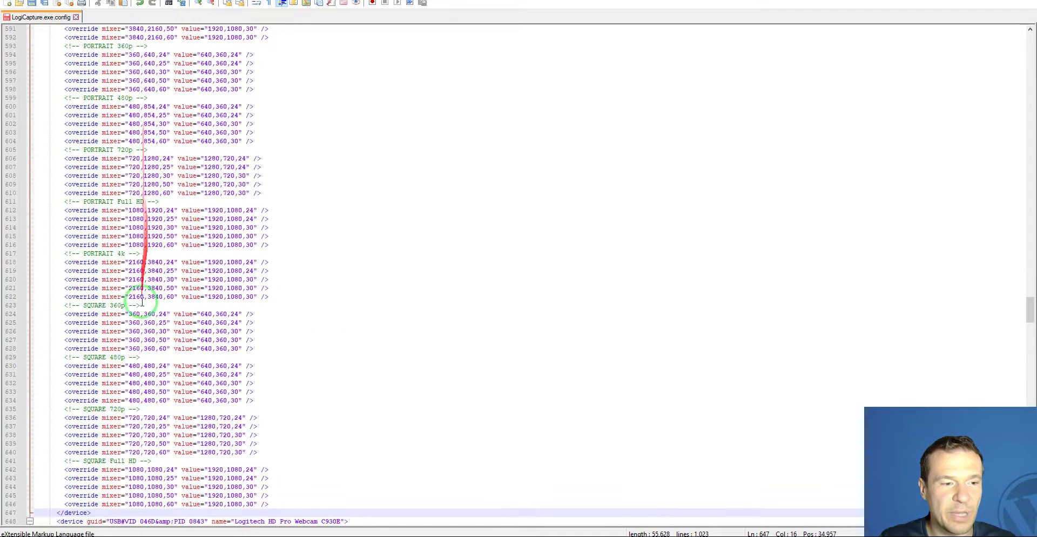
scroll(131, 370, "up", 18)
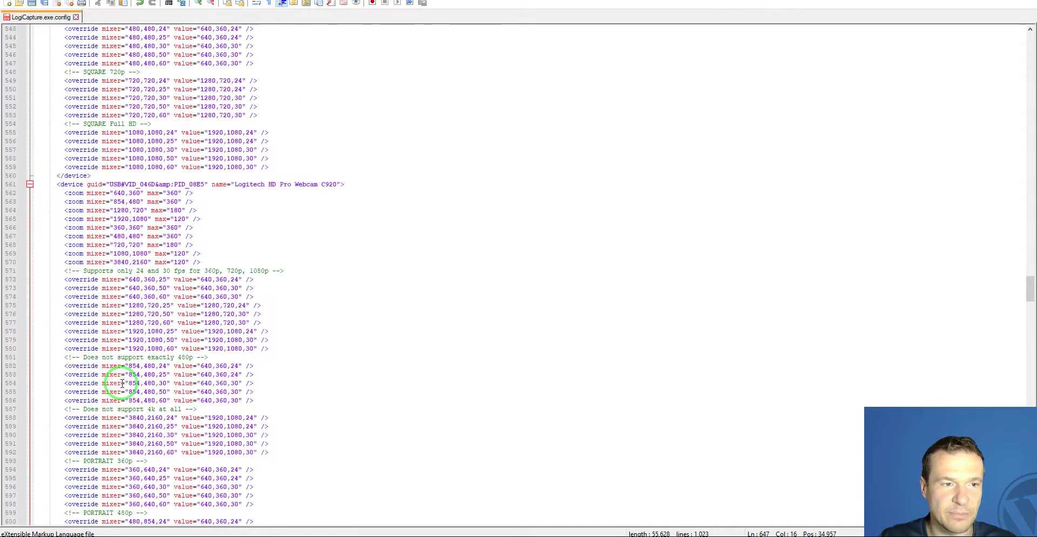
scroll(243, 268, "up", 2)
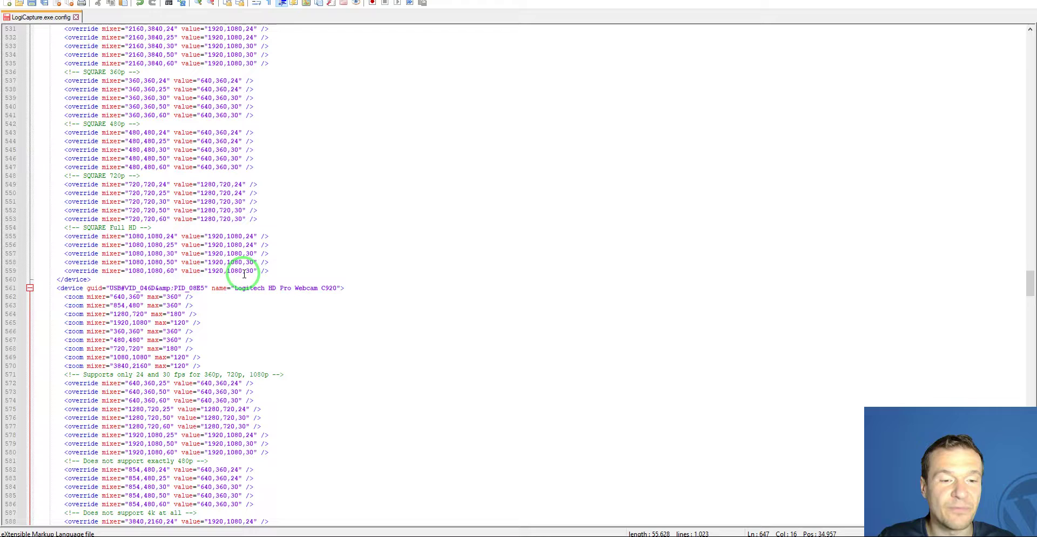
mouse_move(286, 283)
left_mouse_down()
mouse_move(160, 223)
mouse_move(236, 244)
mouse_move(160, 293)
left_mouse_up()
scroll(154, 289, "up", 4)
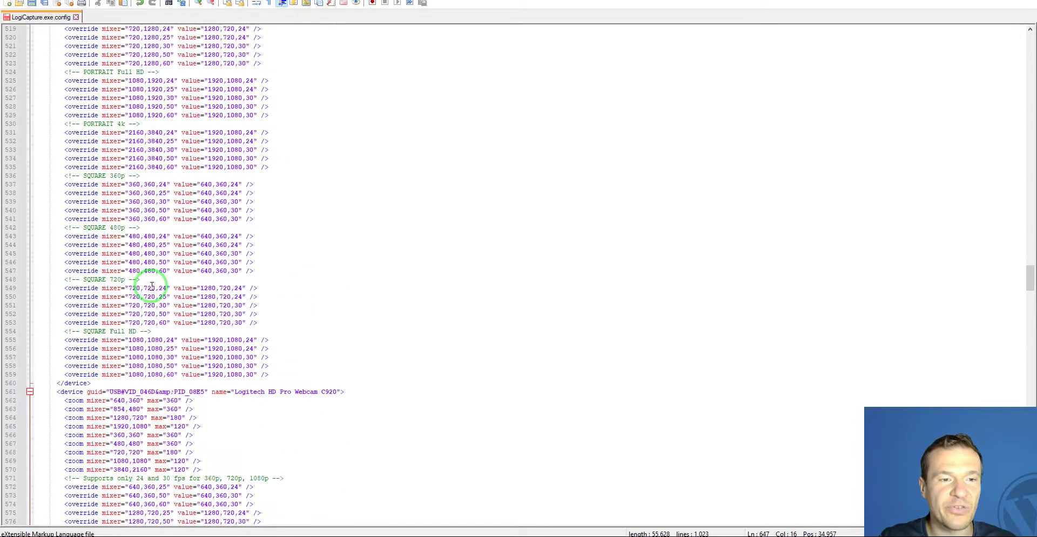
scroll(152, 285, "down", 3)
mouse_move(232, 294)
left_mouse_down()
mouse_move(528, 195)
mouse_move(232, 296)
mouse_move(139, 306)
mouse_move(236, 318)
mouse_move(249, 257)
left_mouse_up()
scroll(229, 331, "down", 2)
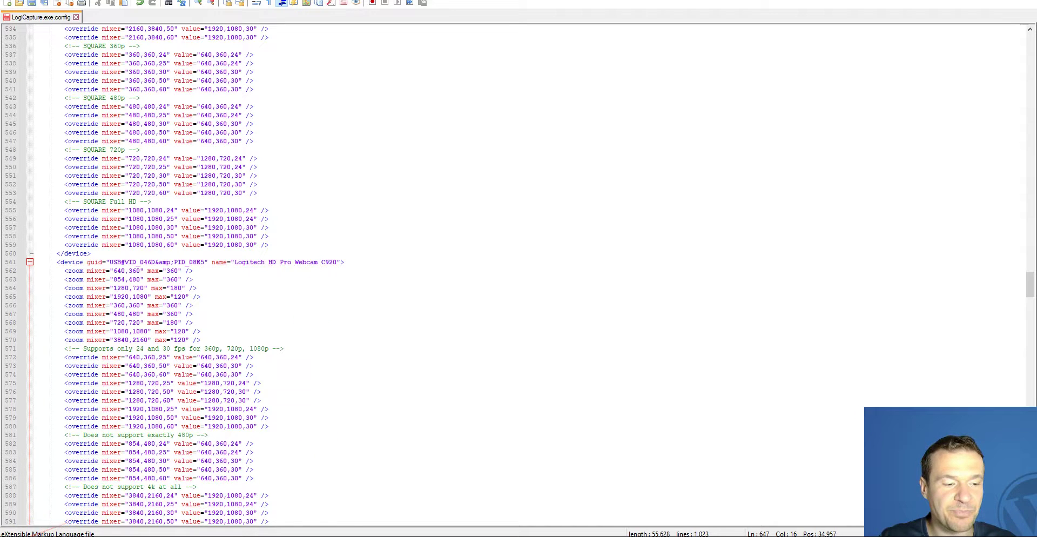
Launch Device Manager by searching 'device' and expand Cameras to show the Logitech HD Webcam C270
key("super")
type("device")
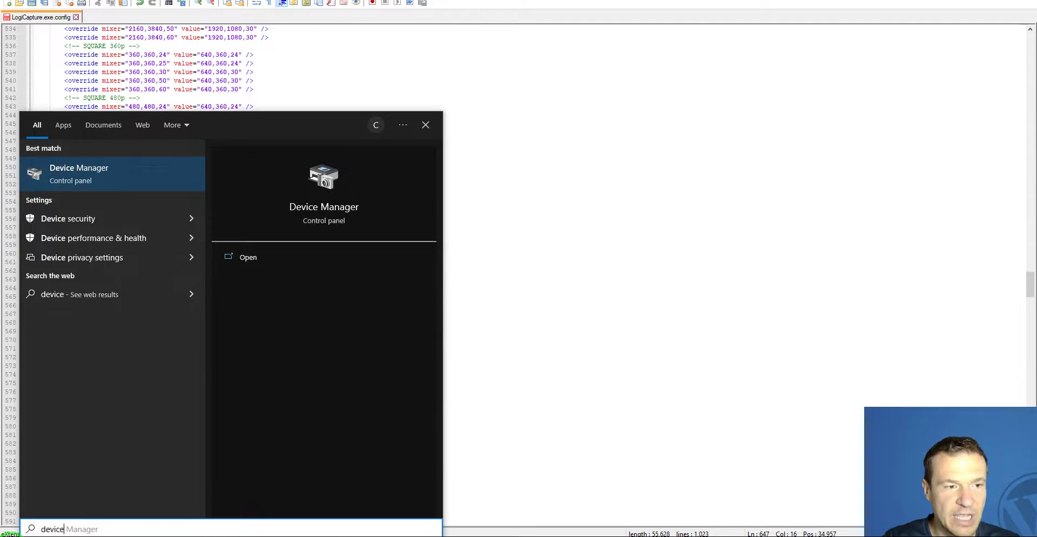
key("Return")
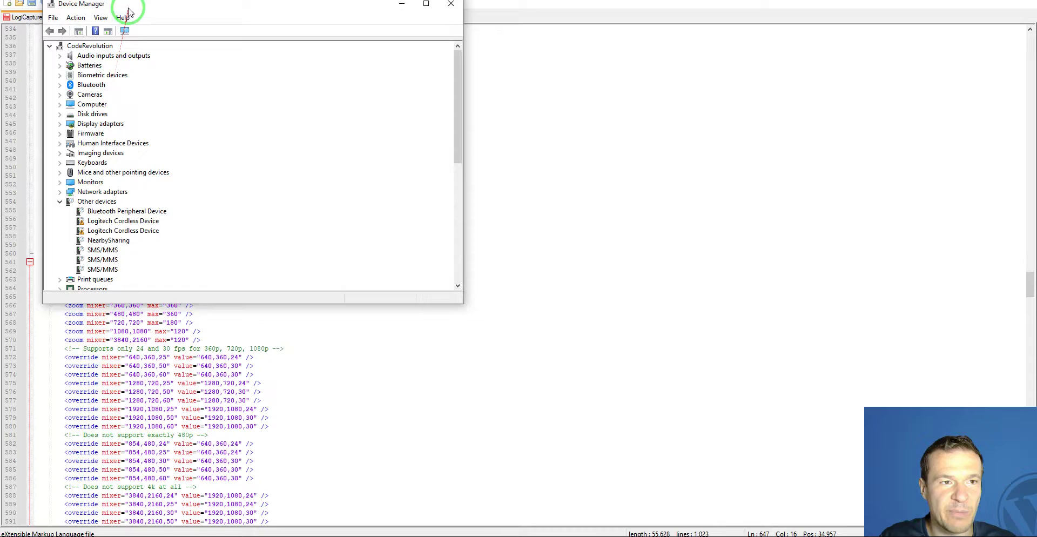
left_click_drag(128, 8, 446, 93)
left_click(378, 183)
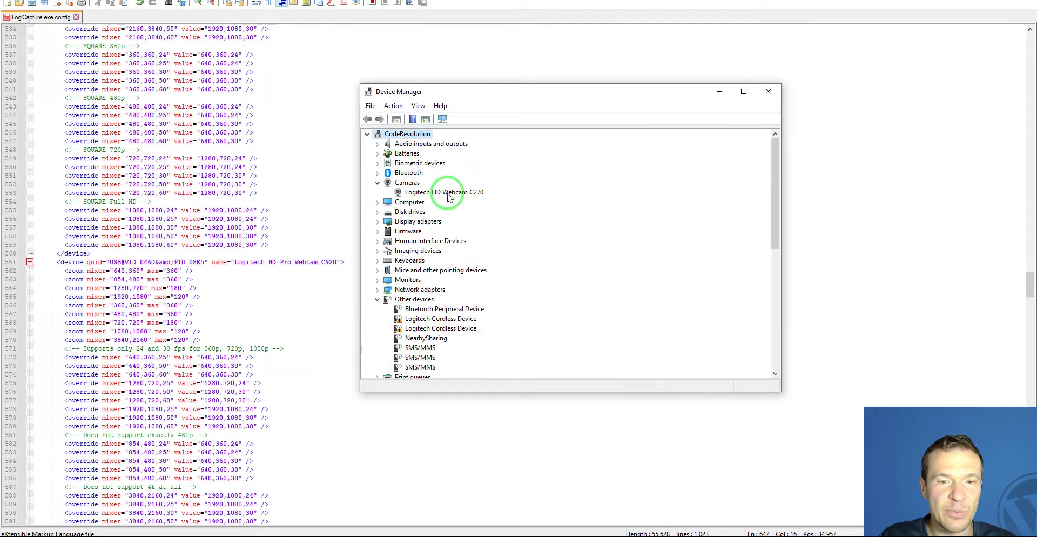
Open the Logitech HD Webcam C270's Properties window in Device Manager
left_click(330, 262)
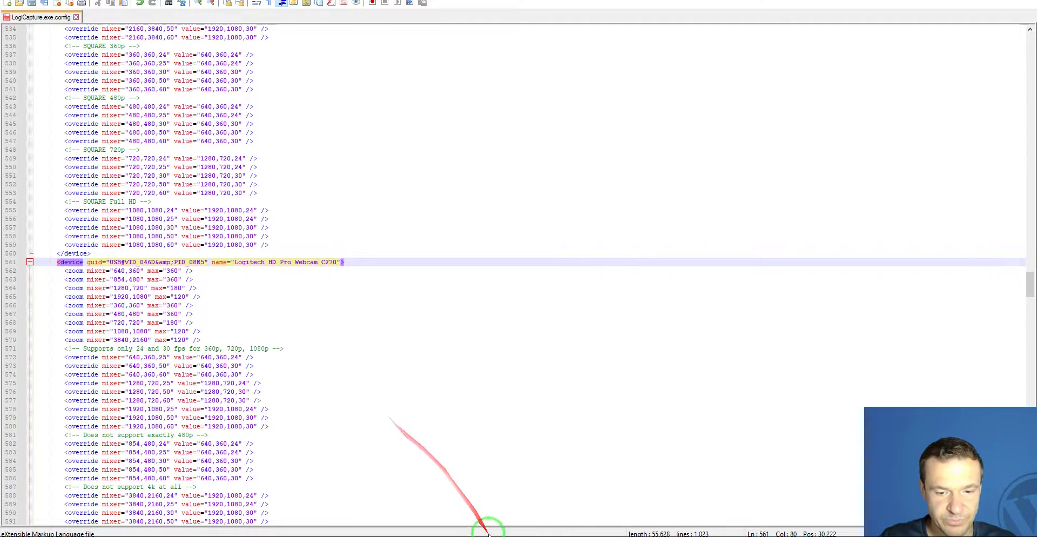
left_click(503, 531)
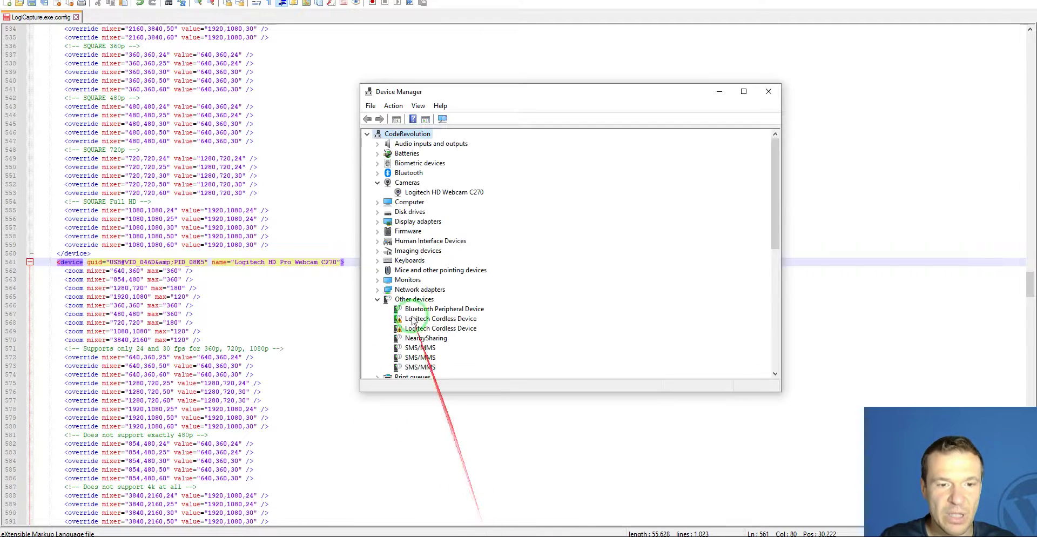
left_click_drag(478, 192, 316, 244)
left_click_drag(424, 190, 420, 198)
double_click(425, 194)
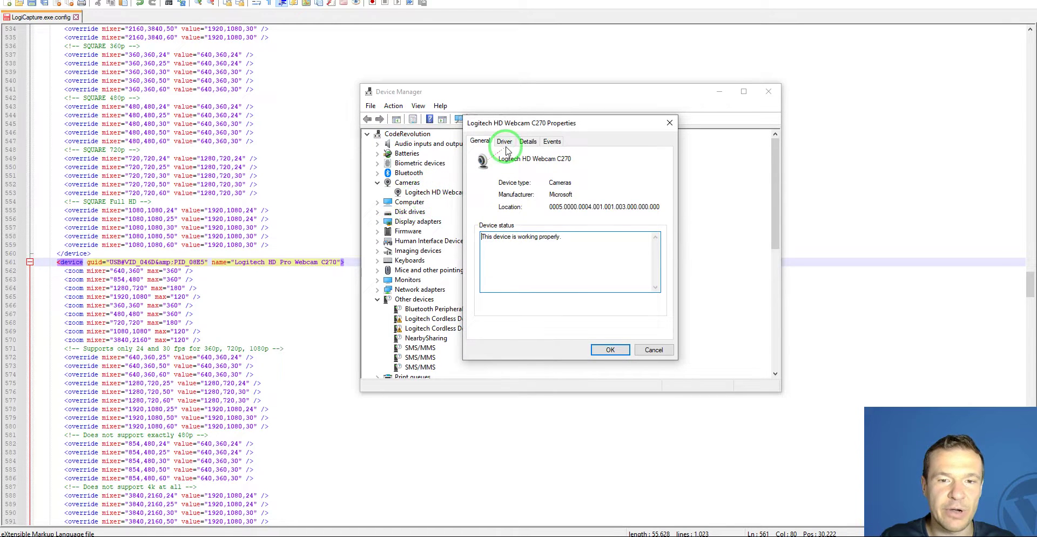
Display the C270's Hardware Ids (PID_0825) on the Details tab, then select 08E5 on line 561
left_click(527, 141)
left_click(500, 194)
left_click(493, 218)
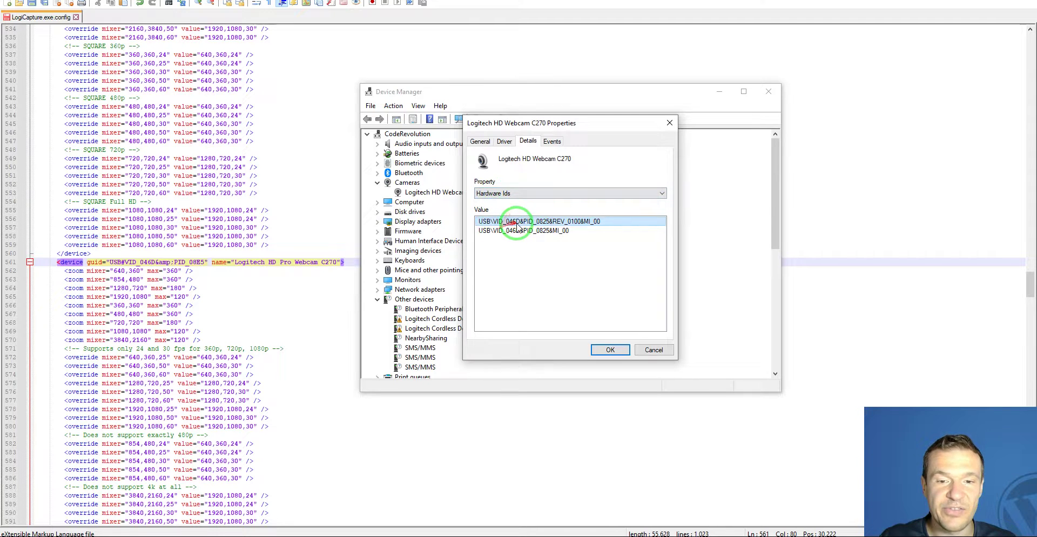
mouse_move(356, 236)
left_mouse_down()
mouse_move(211, 269)
mouse_move(158, 268)
left_mouse_up()
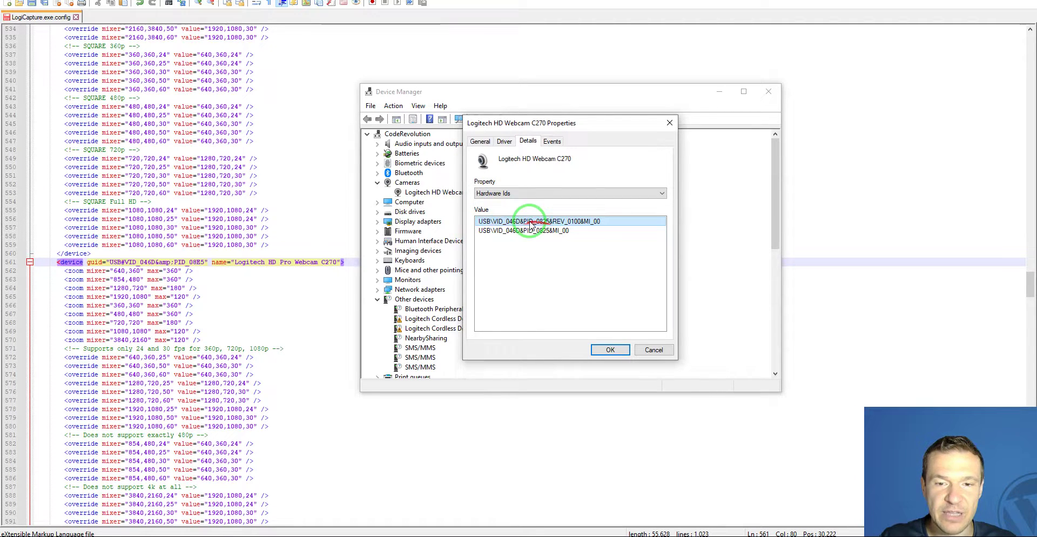
mouse_move(527, 225)
left_mouse_down()
mouse_move(106, 264)
mouse_move(569, 243)
mouse_move(536, 226)
mouse_move(290, 227)
mouse_move(143, 260)
left_mouse_up()
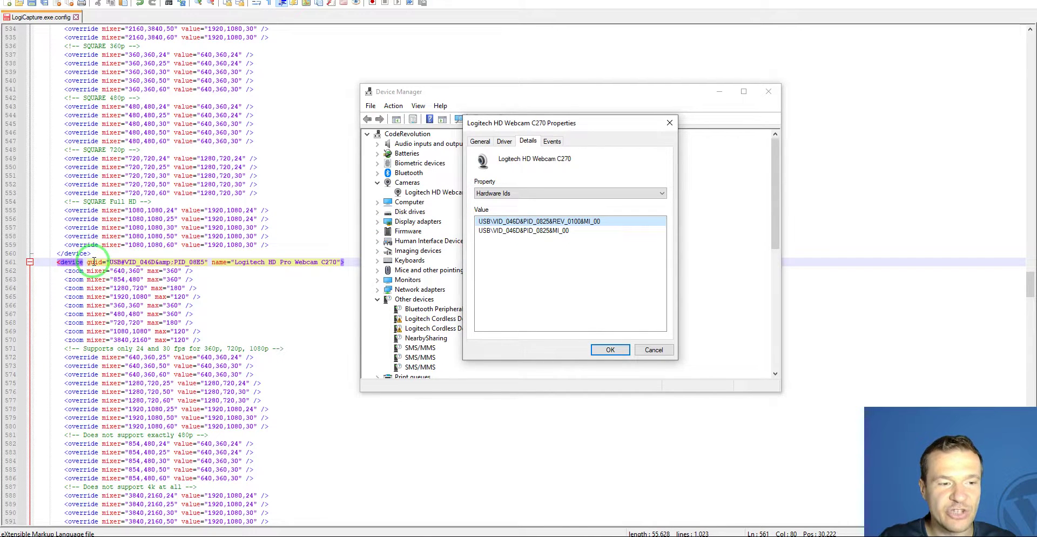
mouse_move(94, 262)
left_mouse_down()
mouse_move(528, 233)
mouse_move(507, 226)
left_mouse_up()
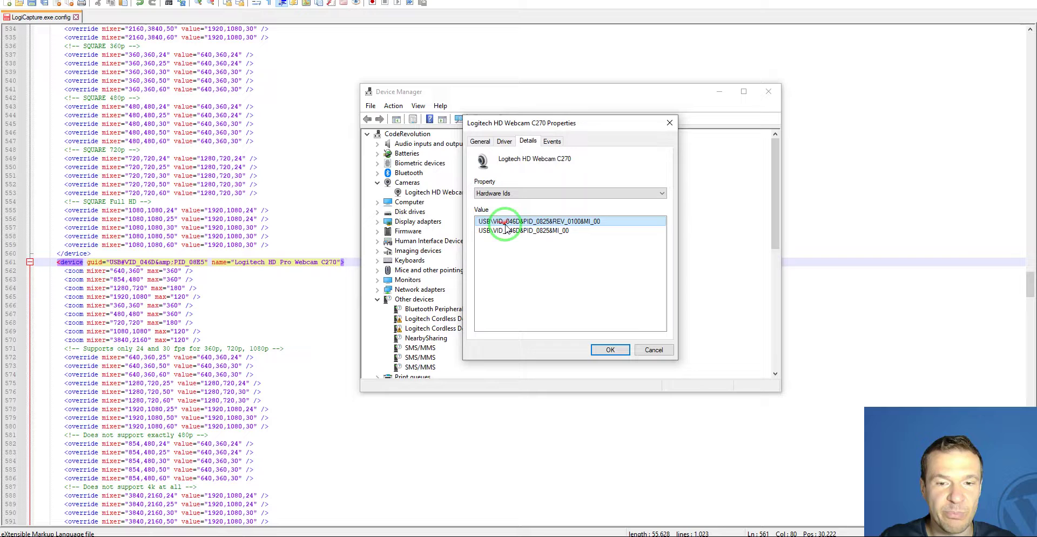
mouse_move(506, 224)
left_mouse_down()
mouse_move(125, 263)
mouse_move(142, 266)
mouse_move(122, 259)
mouse_move(393, 274)
mouse_move(553, 223)
left_mouse_up()
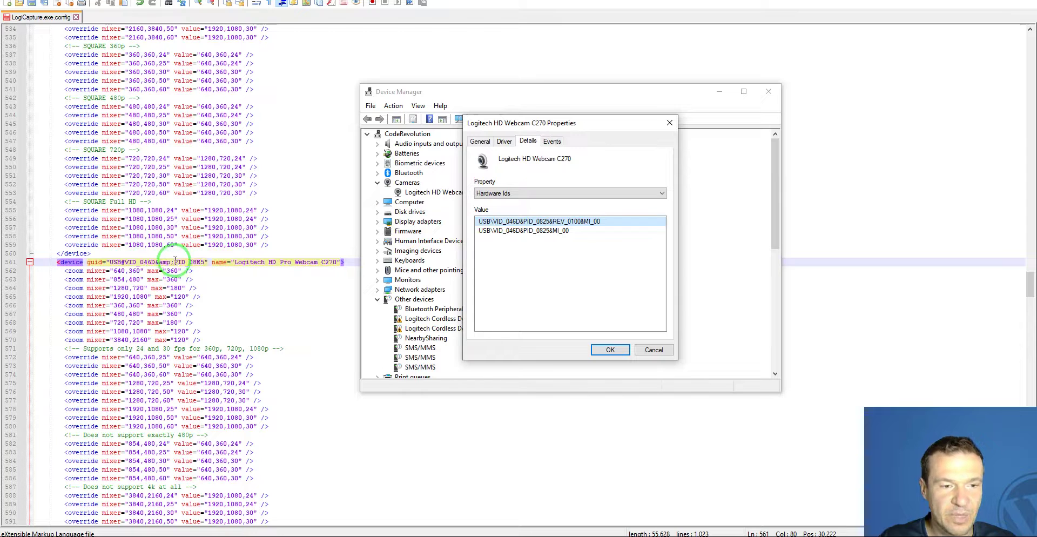
left_click_drag(189, 262, 204, 262)
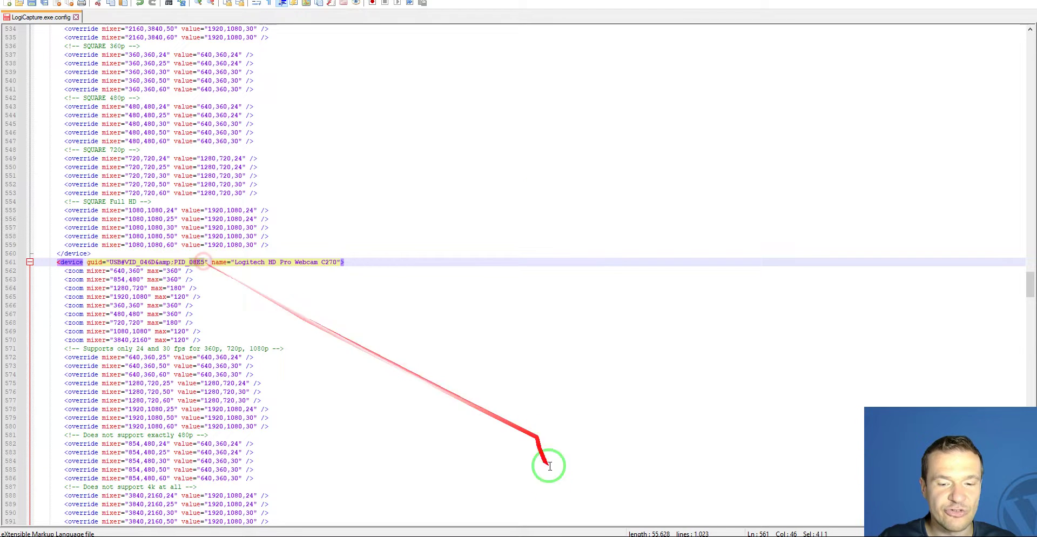
Compare with the C270's hardware IDs and change line 561's guid PID from 08E5 to 0825
key("alt+Tab")
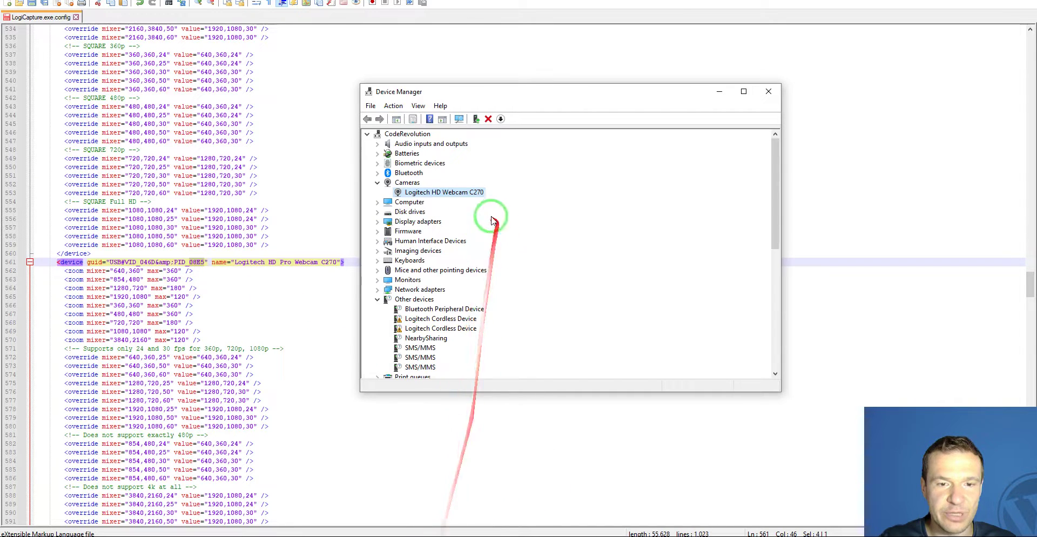
double_click(444, 192)
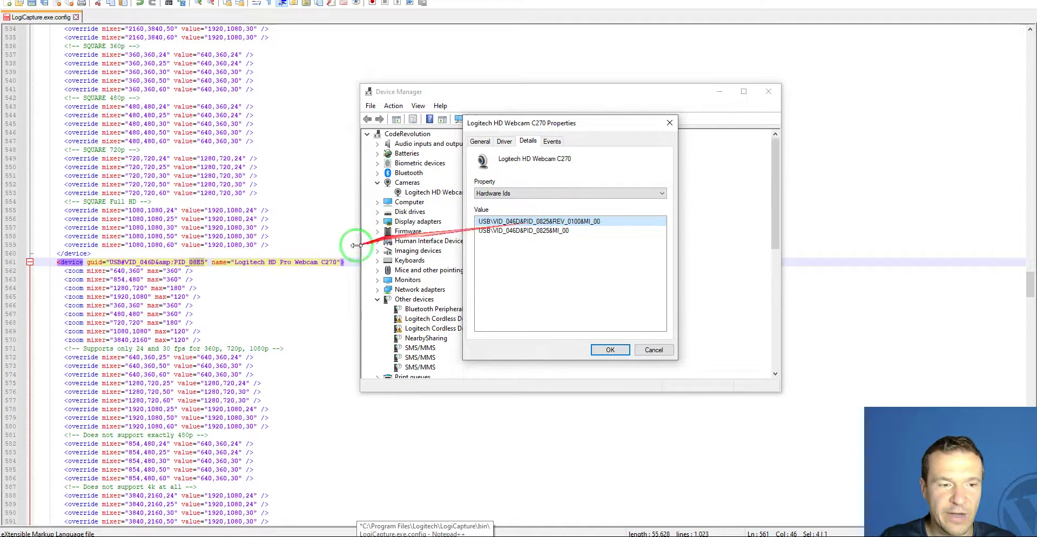
left_click(199, 262)
left_click(198, 262)
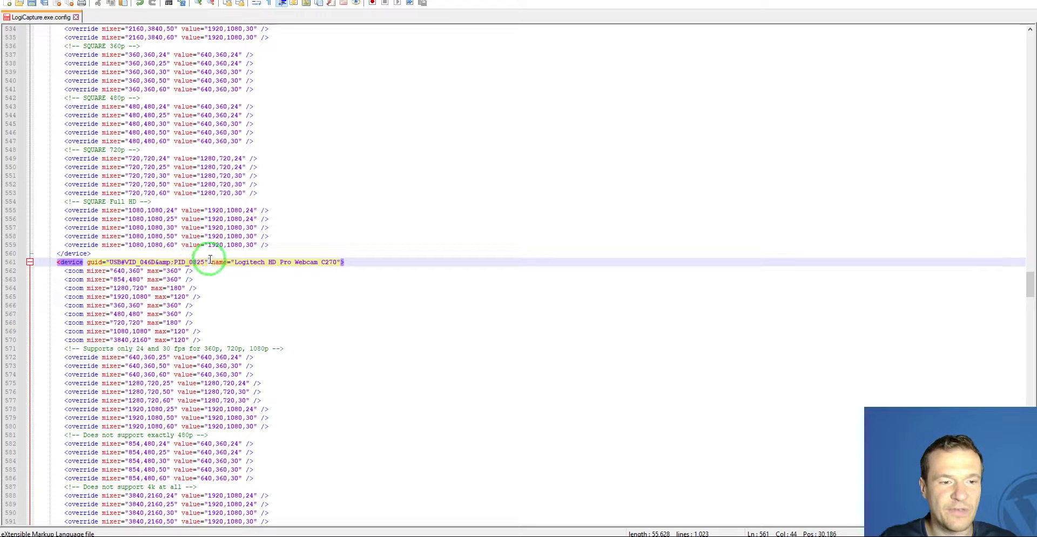
left_click(209, 245)
Save the config, relaunching Notepad++ in Administrator mode to allow the save
key("ctrl+s")
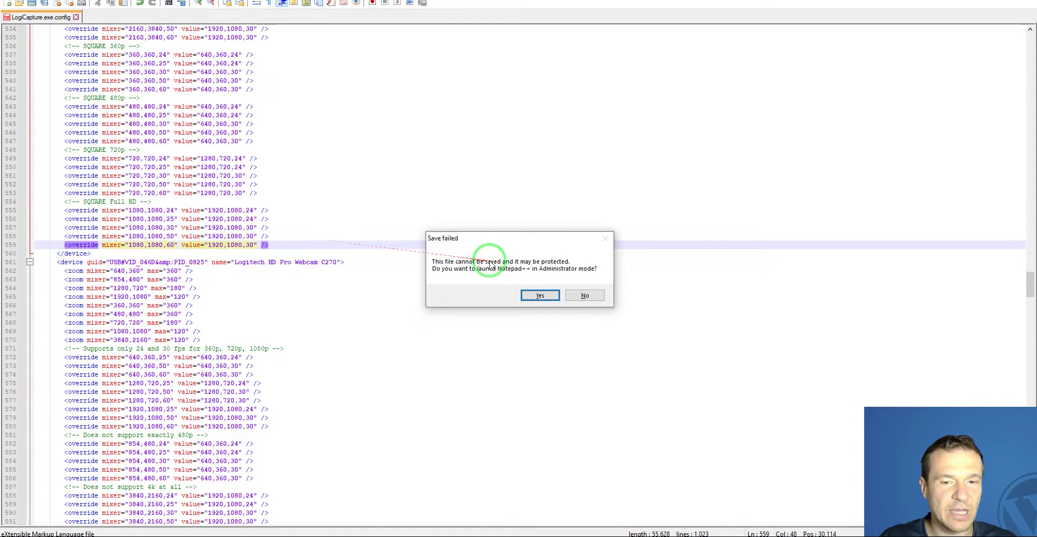
left_click(538, 295)
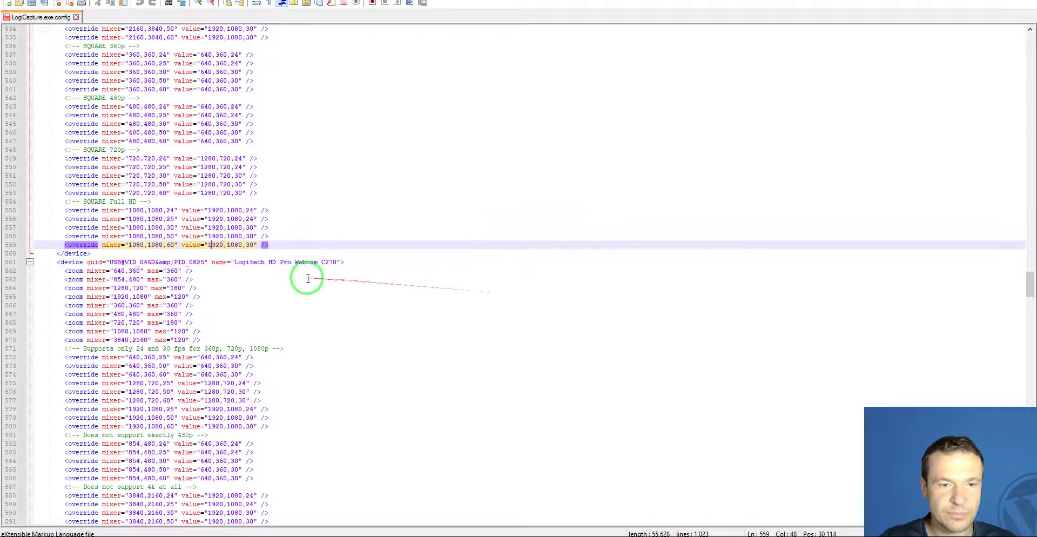
left_click(254, 272)
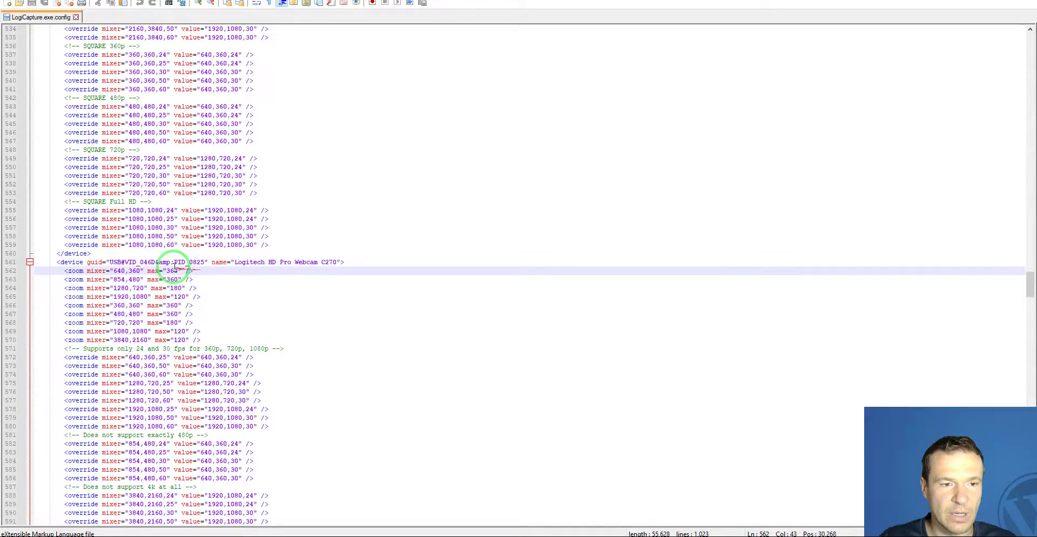
scroll(227, 249, "up", 3)
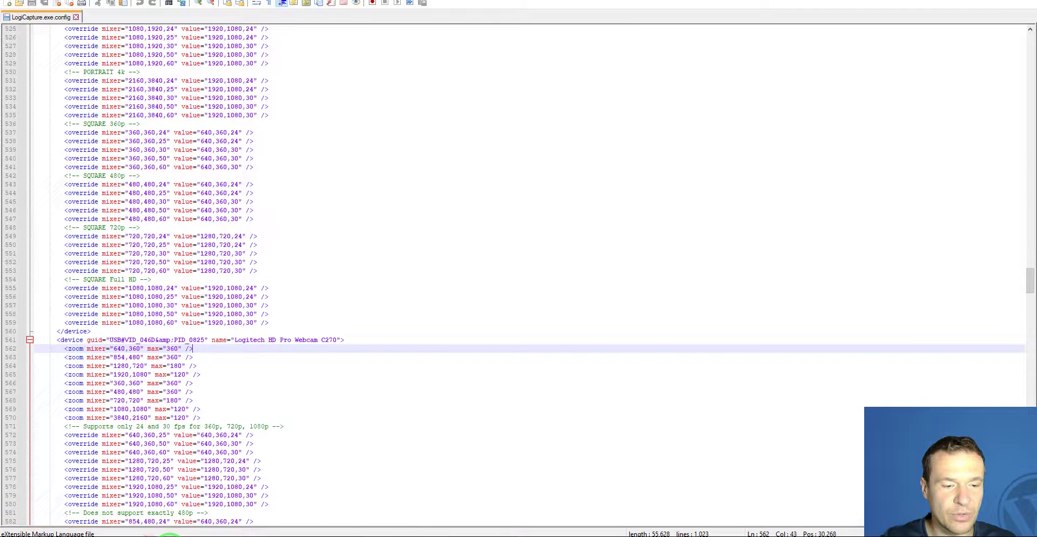
Relaunch LogiCapture.exe from the Logitech\LogiCapture\bin folder in File Explorer
left_click(179, 534)
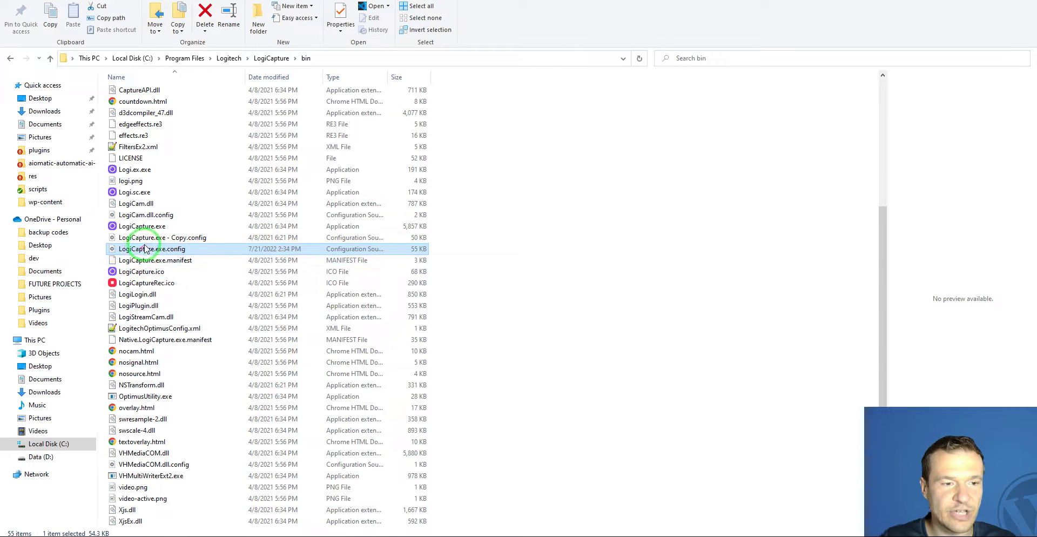
left_click(139, 227)
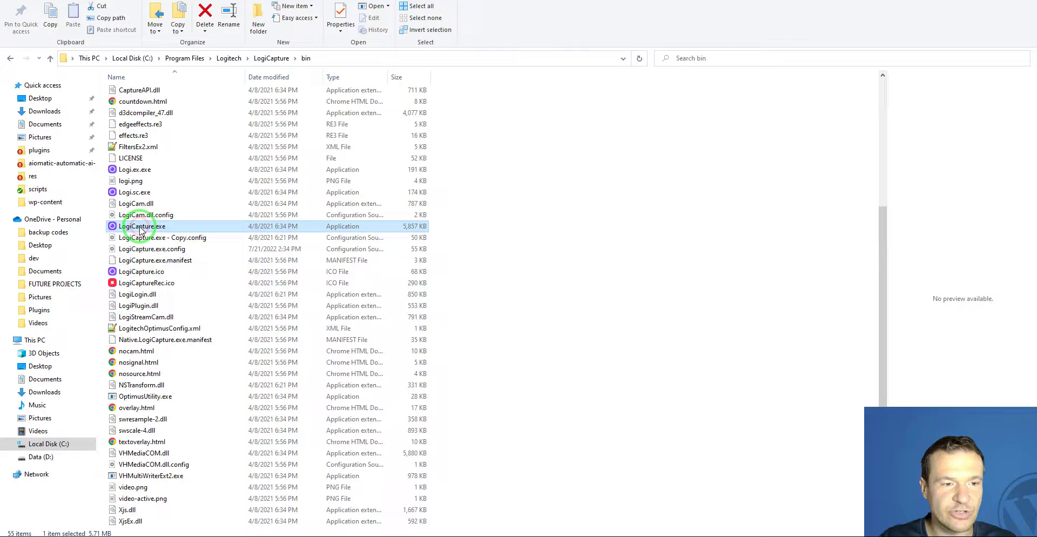
double_click(140, 227)
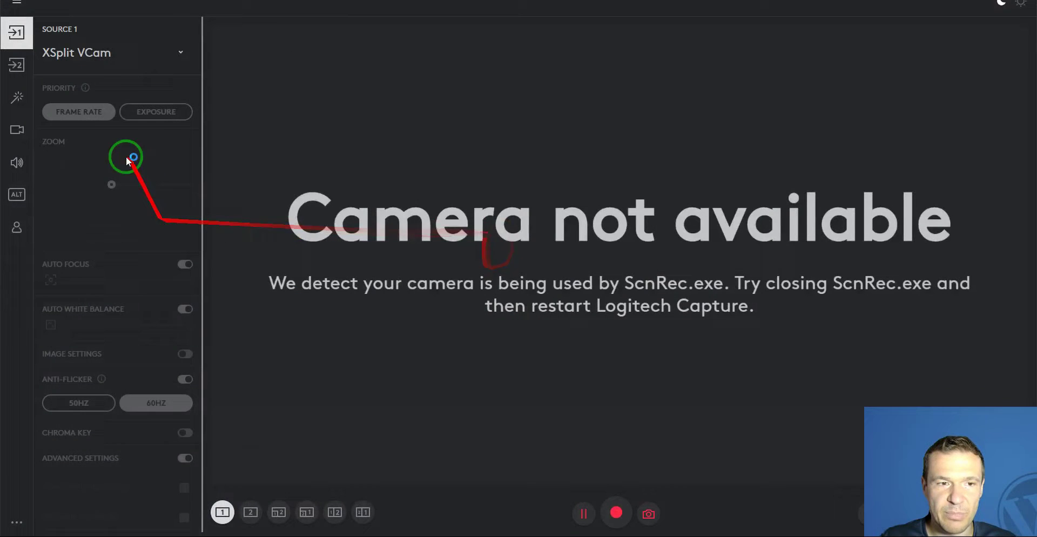
Confirm Logitech HD Webcam C270 appears under Source 1, then bring up LogiCapture.exe.config's options in File Explorer
left_click(85, 53)
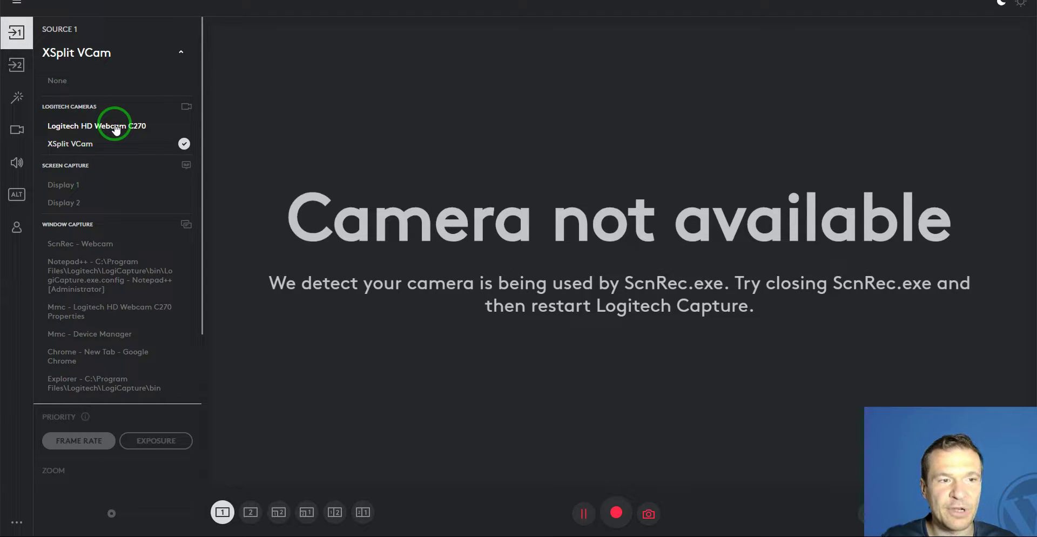
left_click(205, 535)
left_click(146, 238)
left_click(148, 250)
right_click(148, 250)
Reopen LogiCapture.exe.config in Notepad++ and locate the device entry on line 561
left_click(143, 248)
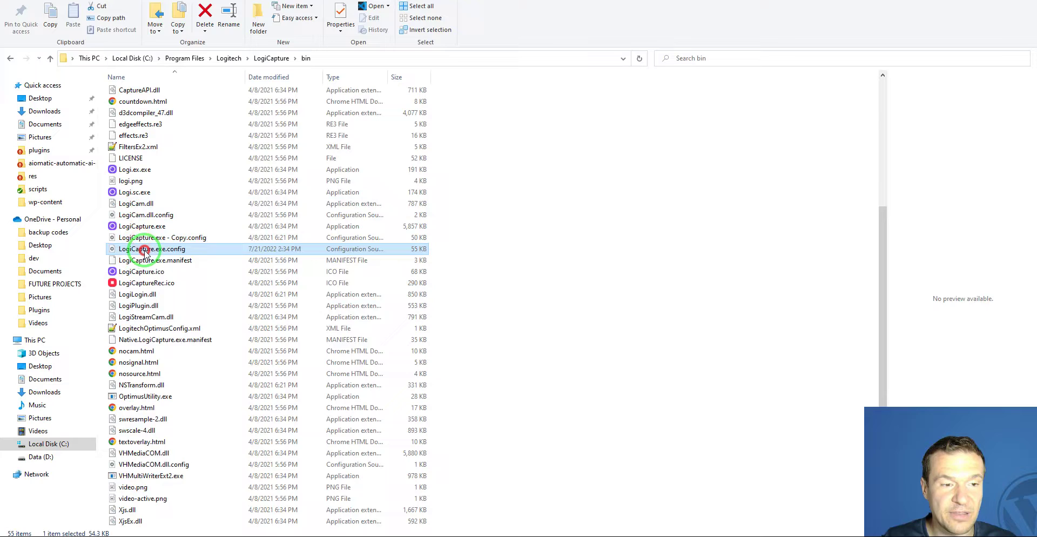
right_click(146, 252)
left_click(183, 353)
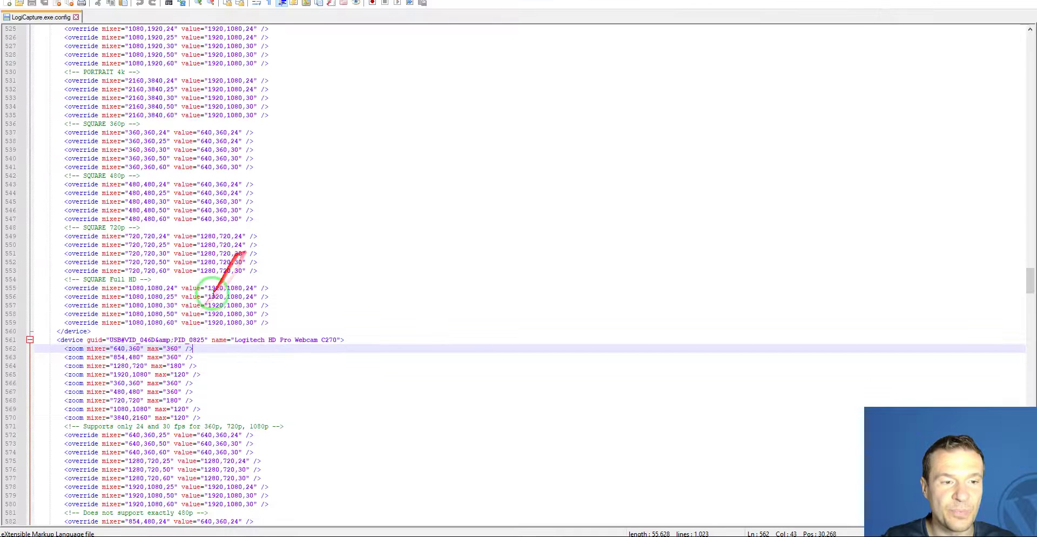
double_click(70, 340)
scroll(69, 367, "down", 5)
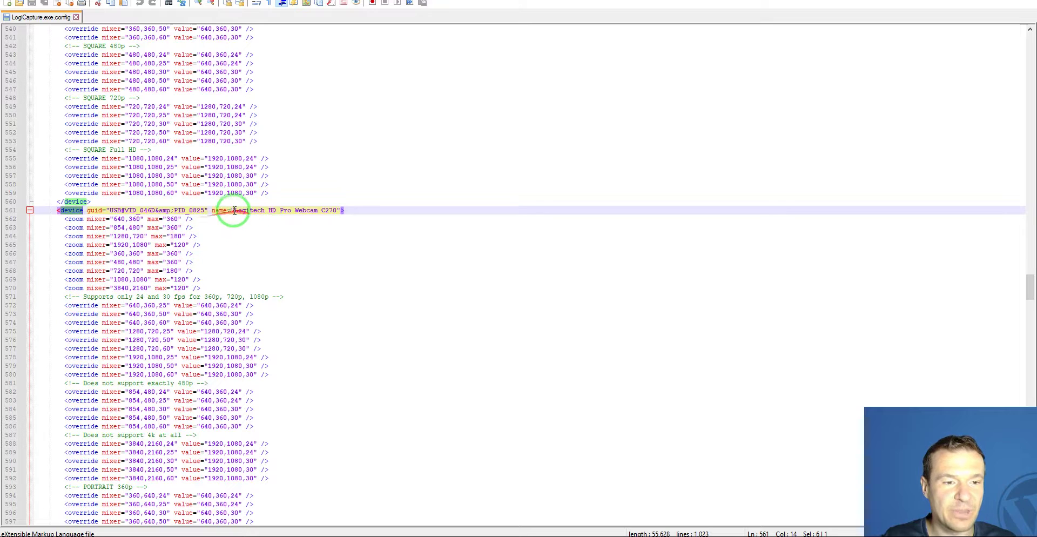
Compare line 561's Logitech HD Pro name and VID_046D guid against Device Manager's Hardware Ids
left_click_drag(233, 210, 292, 210)
left_click(94, 211)
double_click(133, 211)
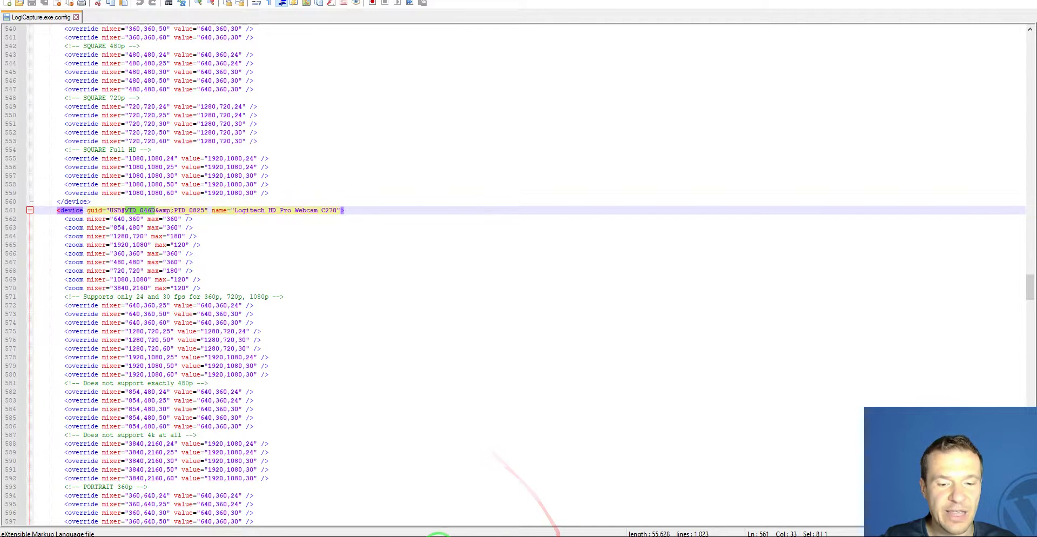
left_click(435, 535)
double_click(432, 192)
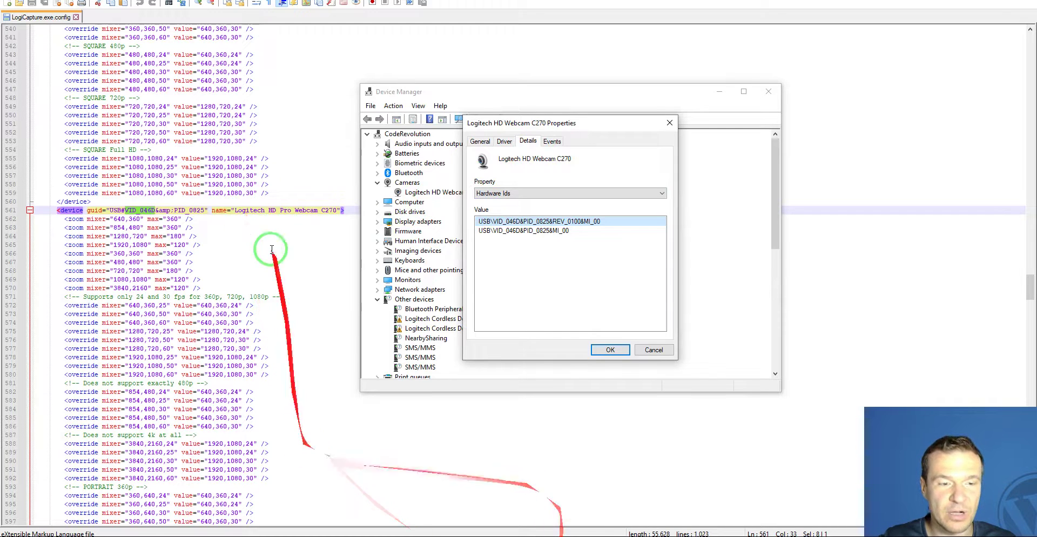
double_click(244, 209)
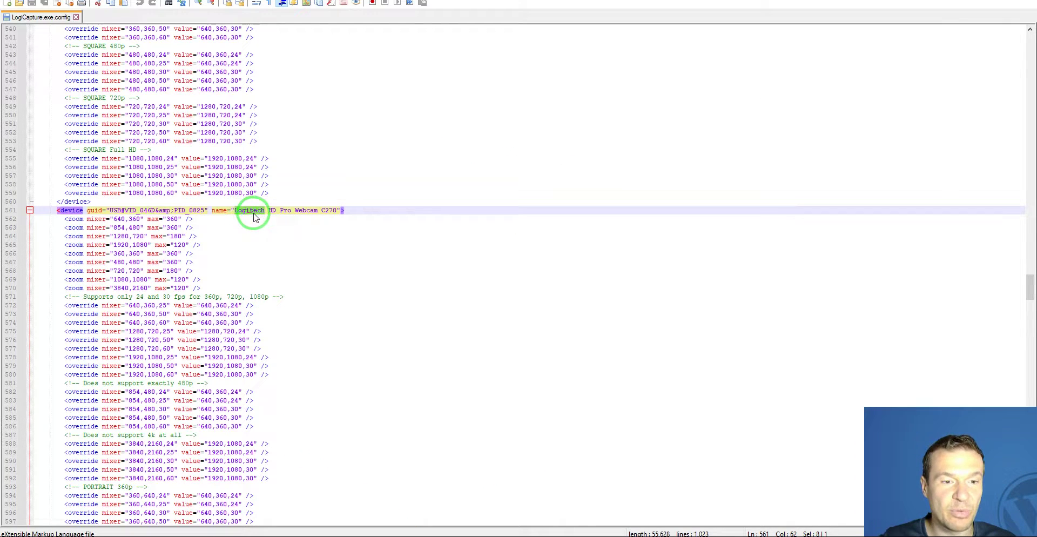
double_click(271, 210)
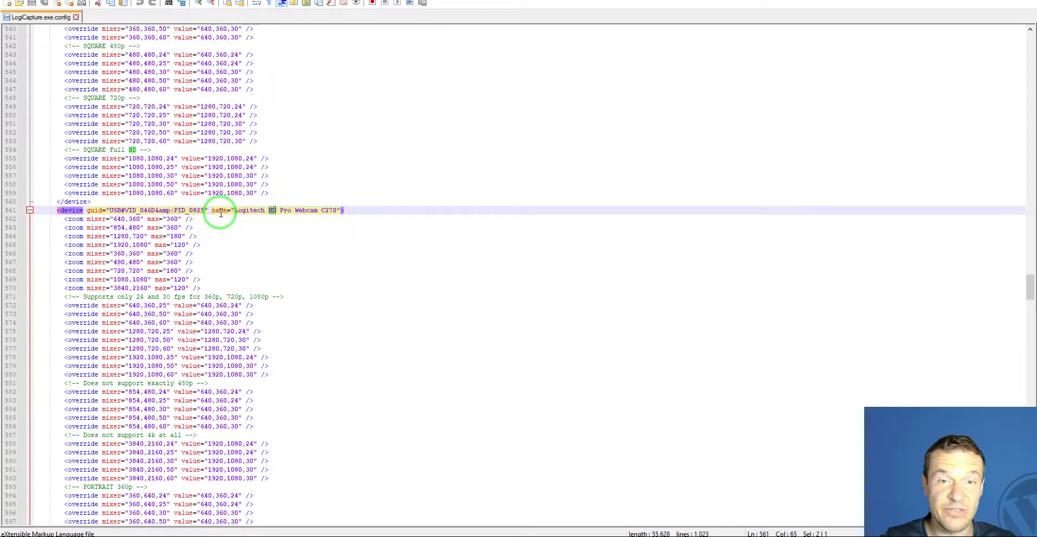